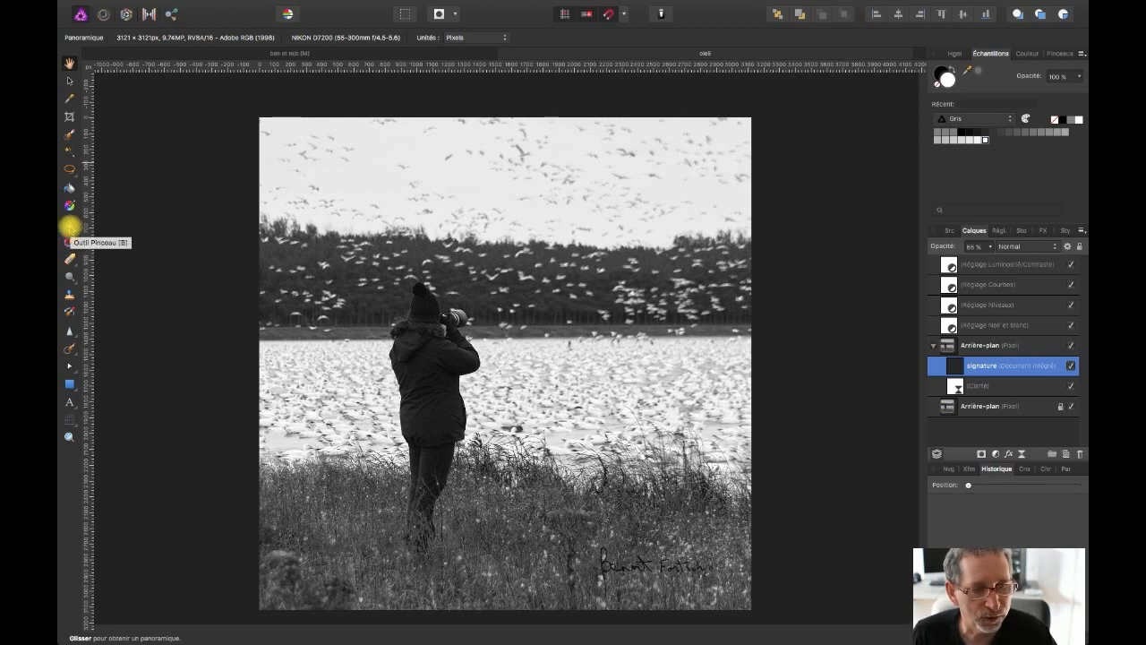
Step: Add a new pixel layer above the signature layer and resize the Paint Brush to 117 px
left_click(70, 223)
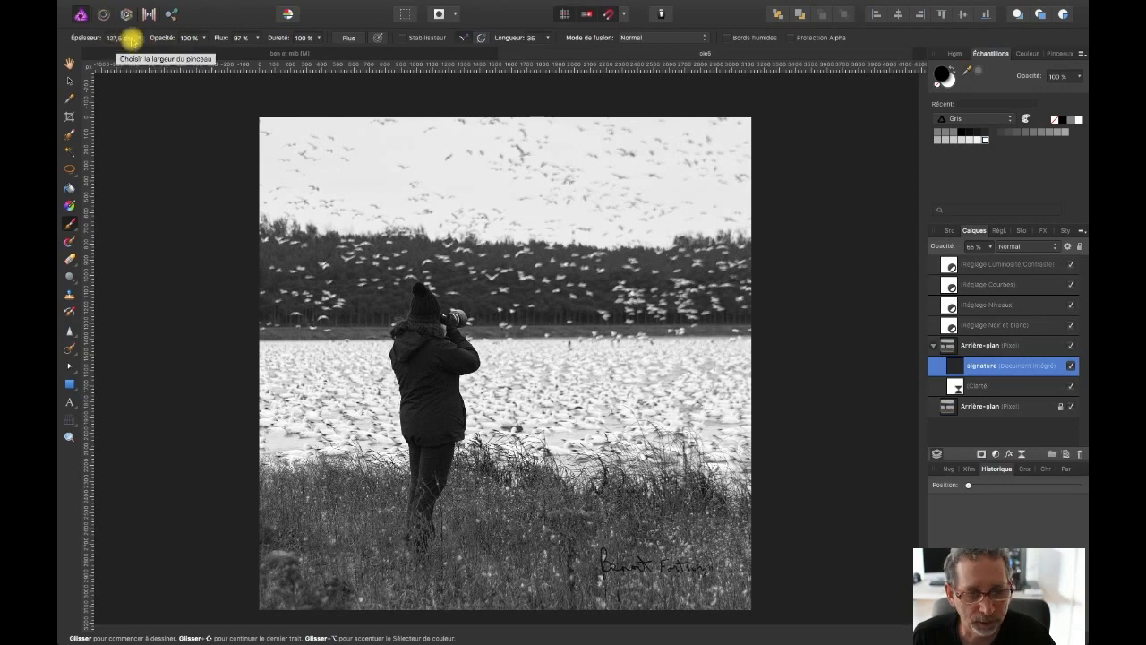
key("ctrl+shift+n")
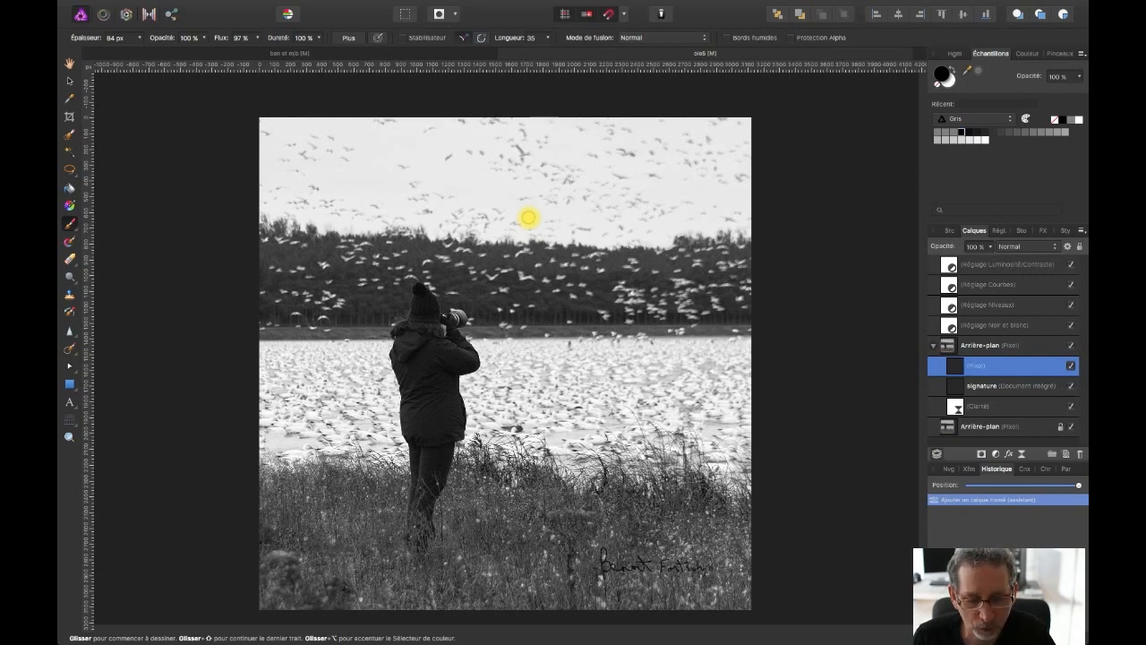
key("ctrl+alt")
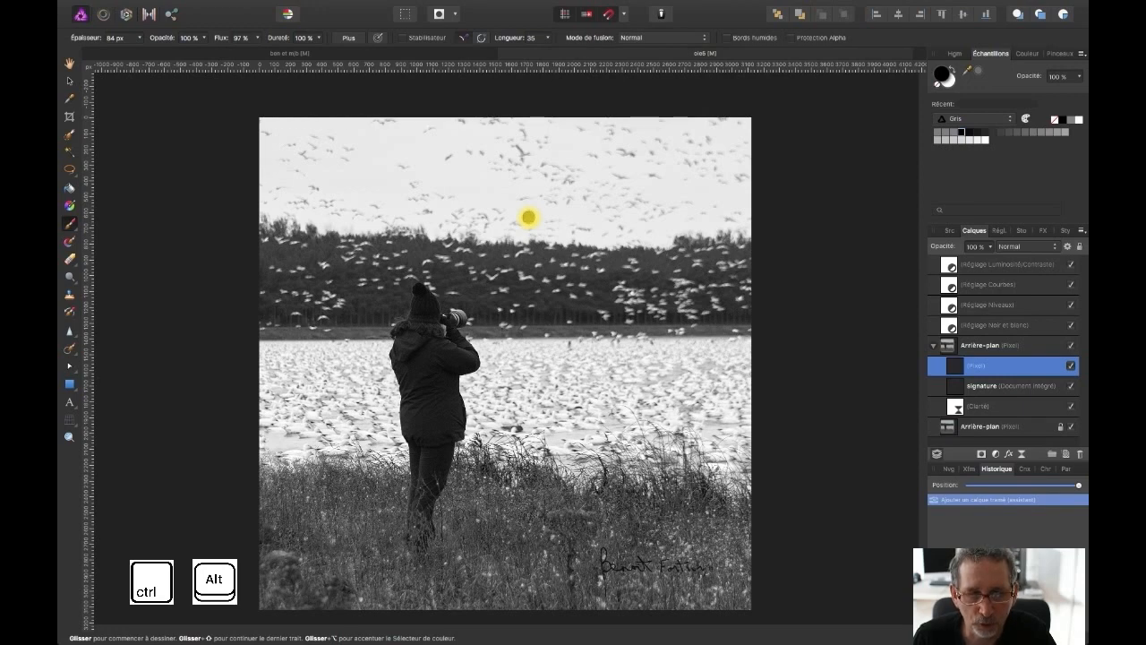
mouse_move(528, 216)
left_mouse_down()
mouse_move(631, 235)
mouse_move(532, 245)
mouse_move(528, 216)
left_mouse_up()
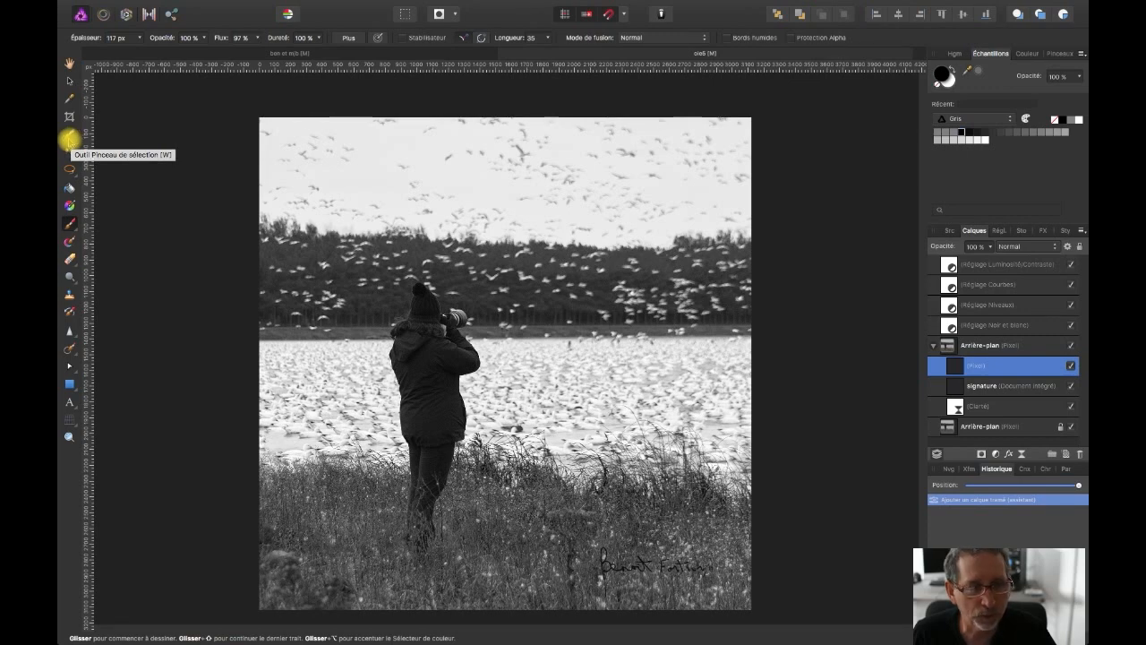
Step: Brush a selection over the photographer with a 170 px Selection Brush and subtract the excess beside the shoulder and back
left_click(69, 139)
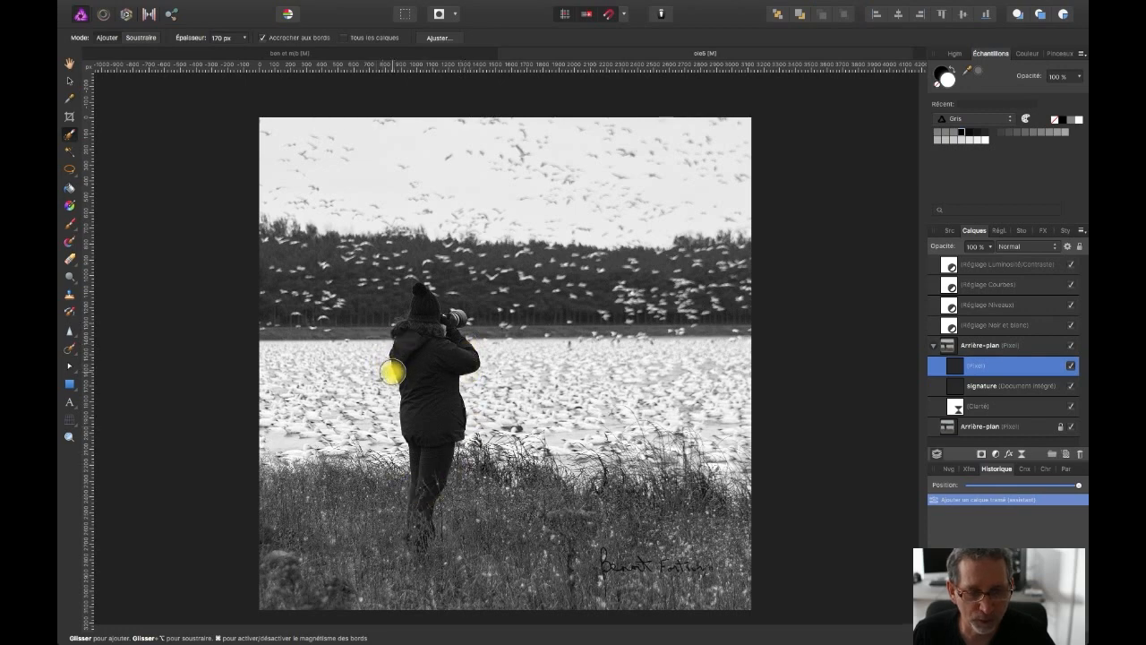
mouse_move(389, 322)
left_mouse_down()
mouse_move(402, 292)
mouse_move(428, 410)
left_mouse_up()
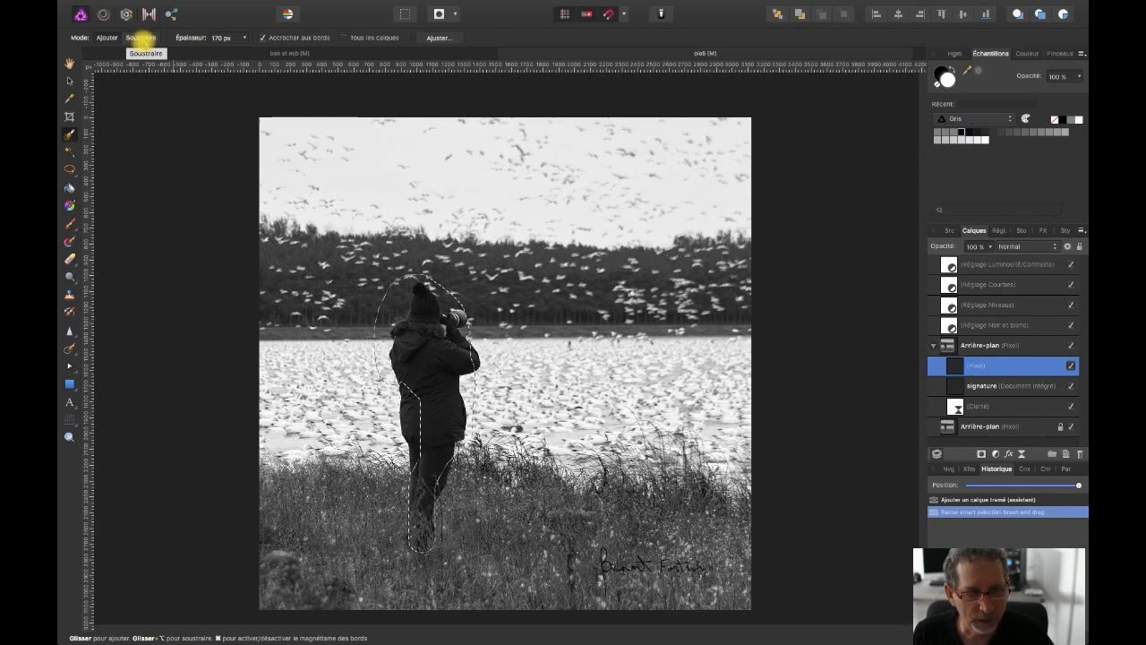
left_click(140, 38)
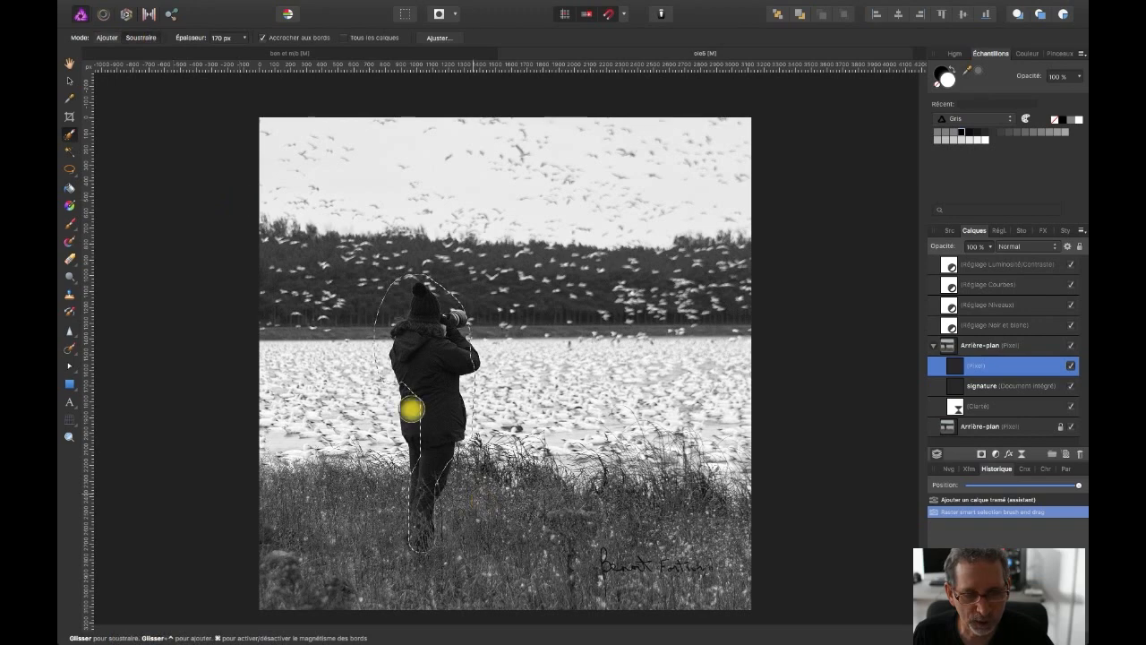
mouse_move(415, 401)
left_mouse_down()
mouse_move(388, 368)
mouse_move(379, 320)
left_mouse_up()
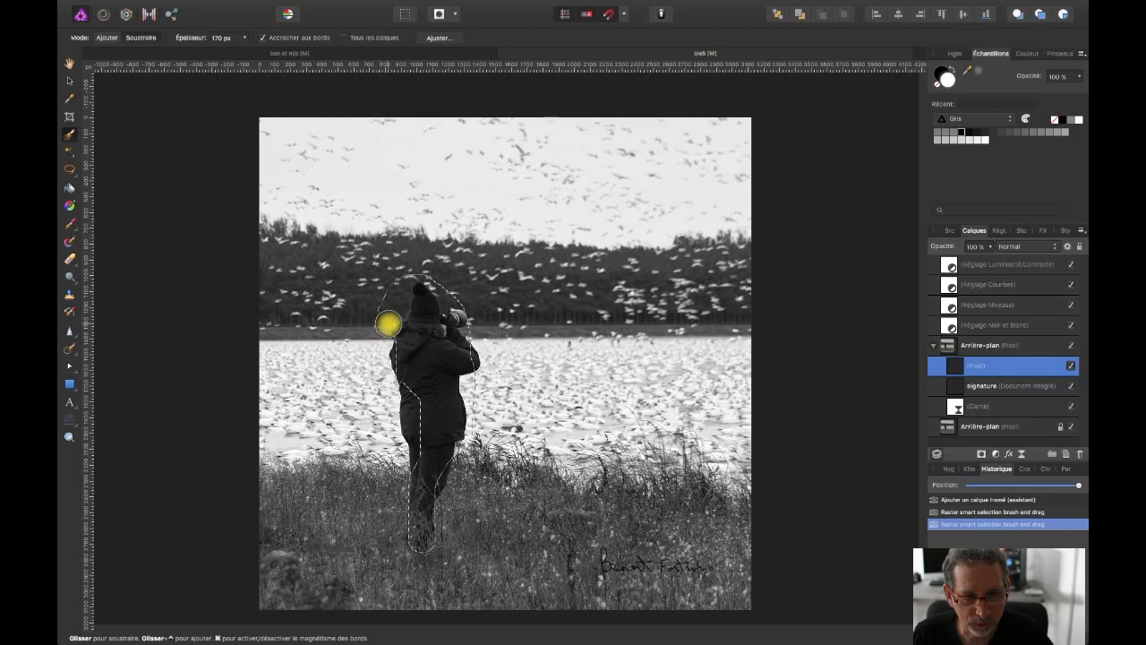
left_click_drag(386, 322, 363, 328)
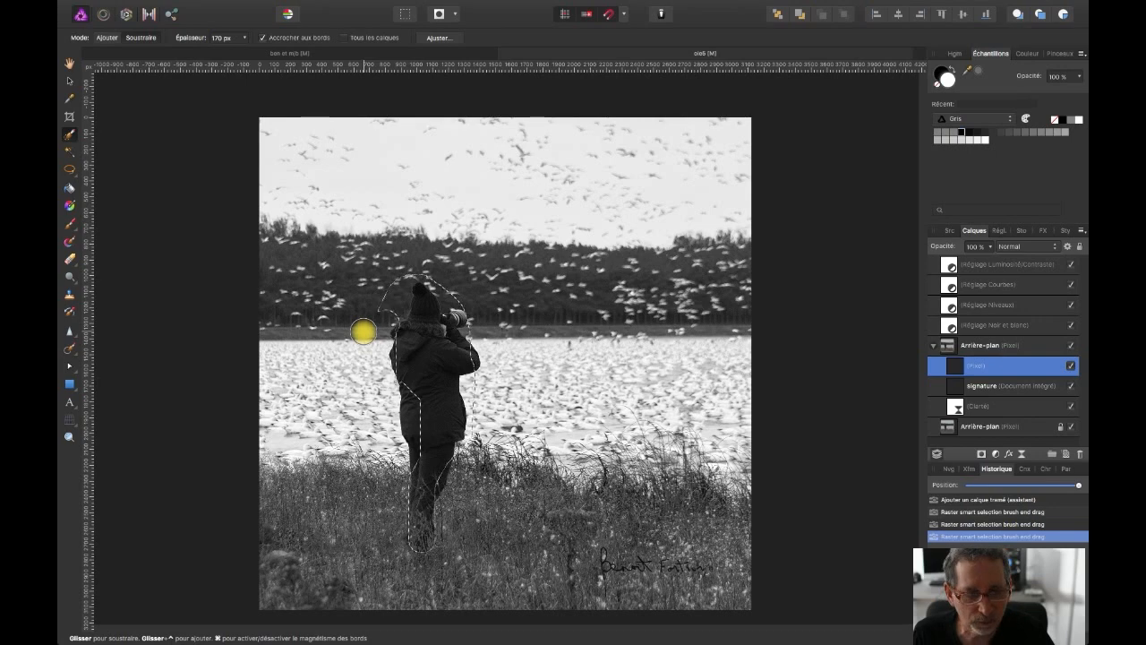
Step: Subtract the excess around the photographer's hat and shoulder from the selection using a 59 px Selection Brush
key("alt")
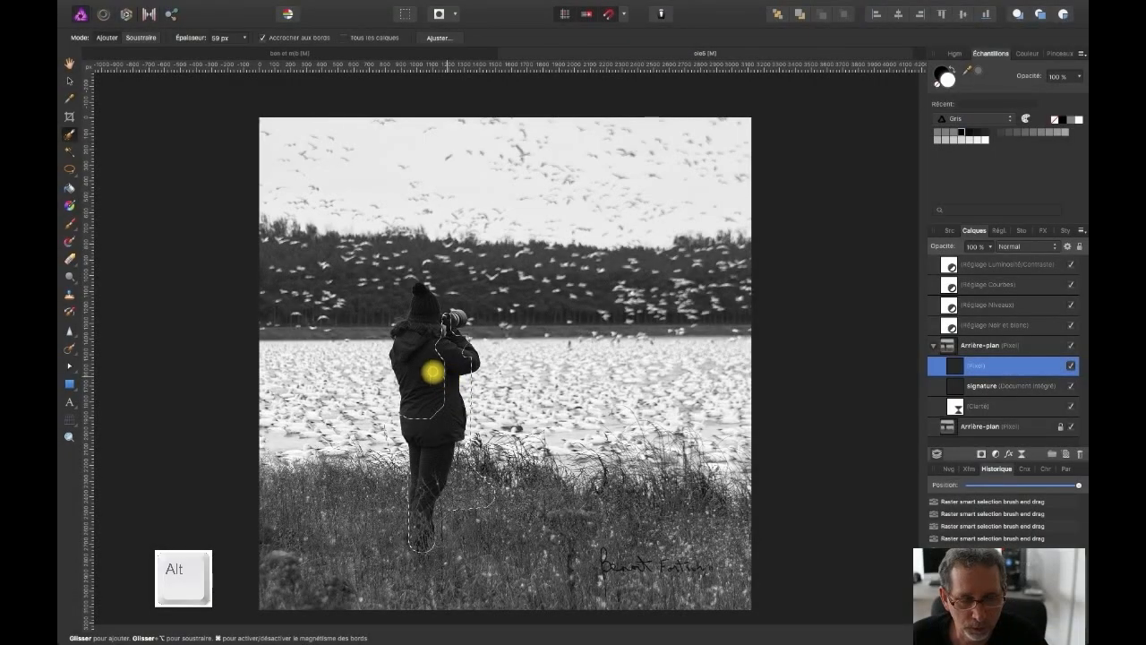
mouse_move(433, 371)
left_mouse_down()
mouse_move(391, 296)
mouse_move(418, 319)
mouse_move(388, 303)
left_mouse_up()
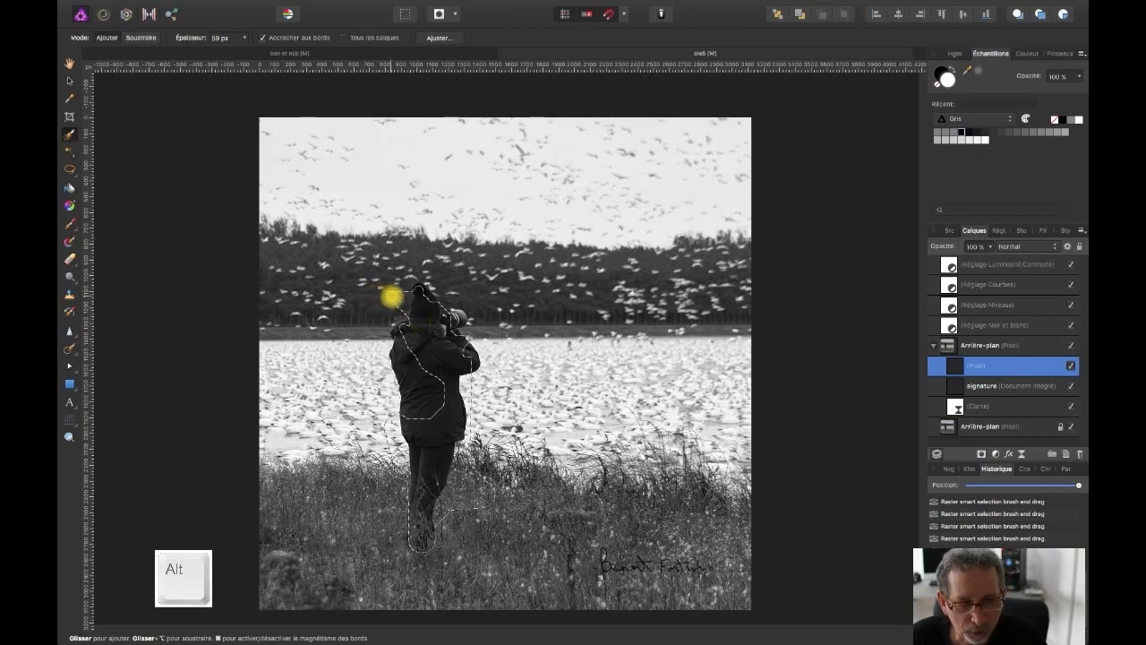
mouse_move(391, 296)
left_mouse_down()
mouse_move(407, 310)
mouse_move(376, 334)
left_mouse_up()
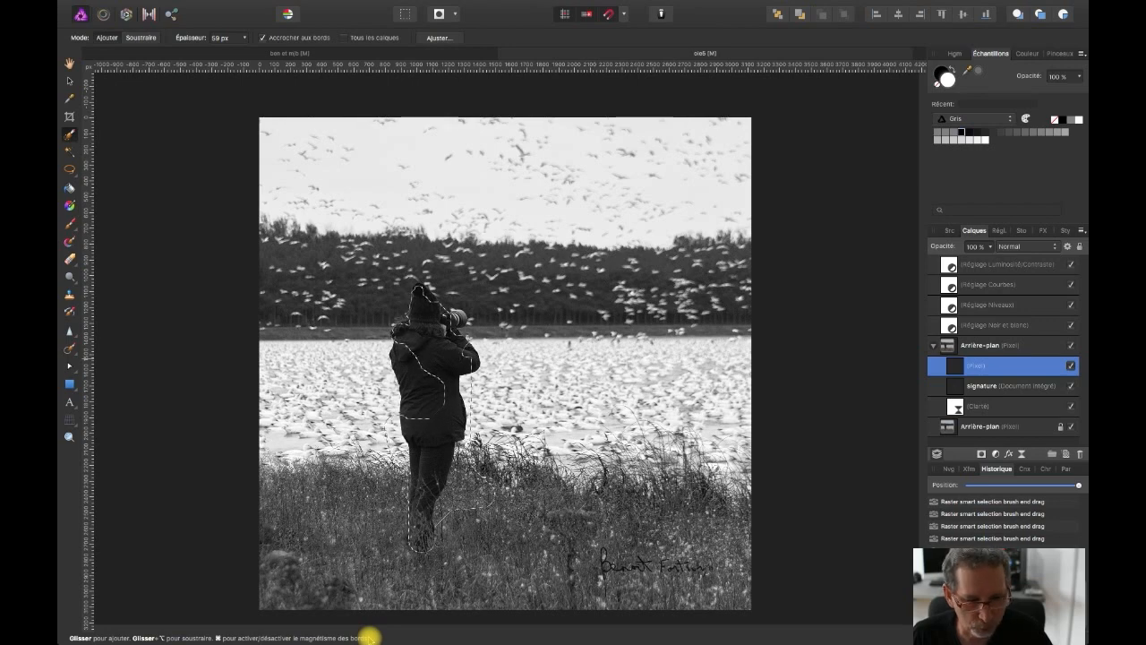
Step: Deselect the selection around the photographer
mouse_move(369, 7)
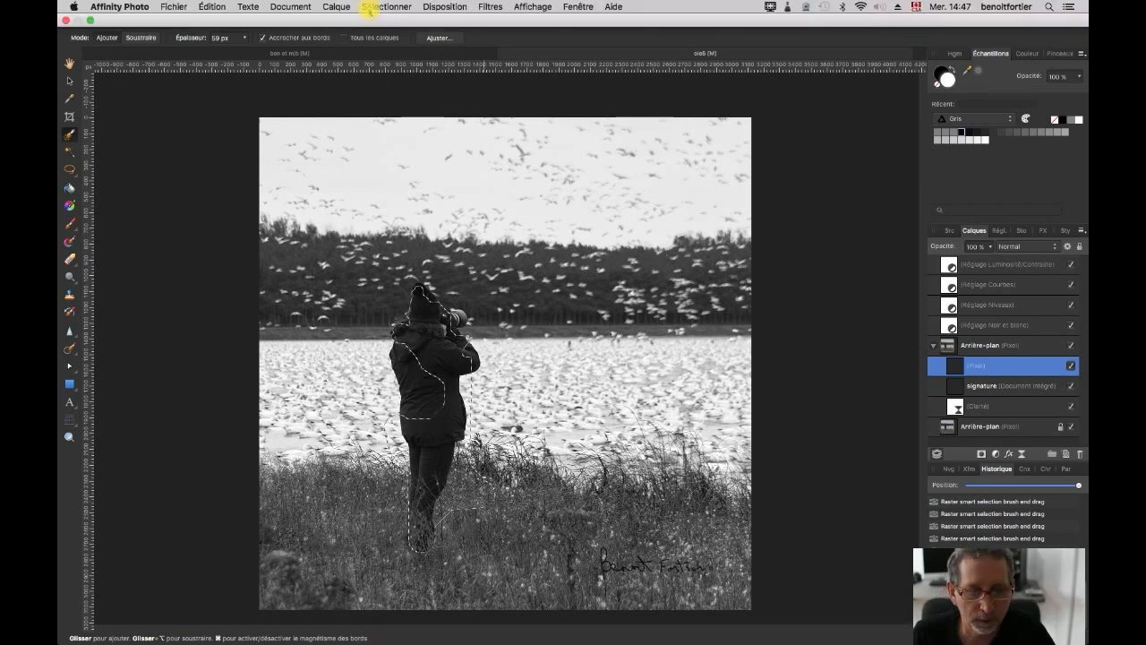
left_click(368, 8)
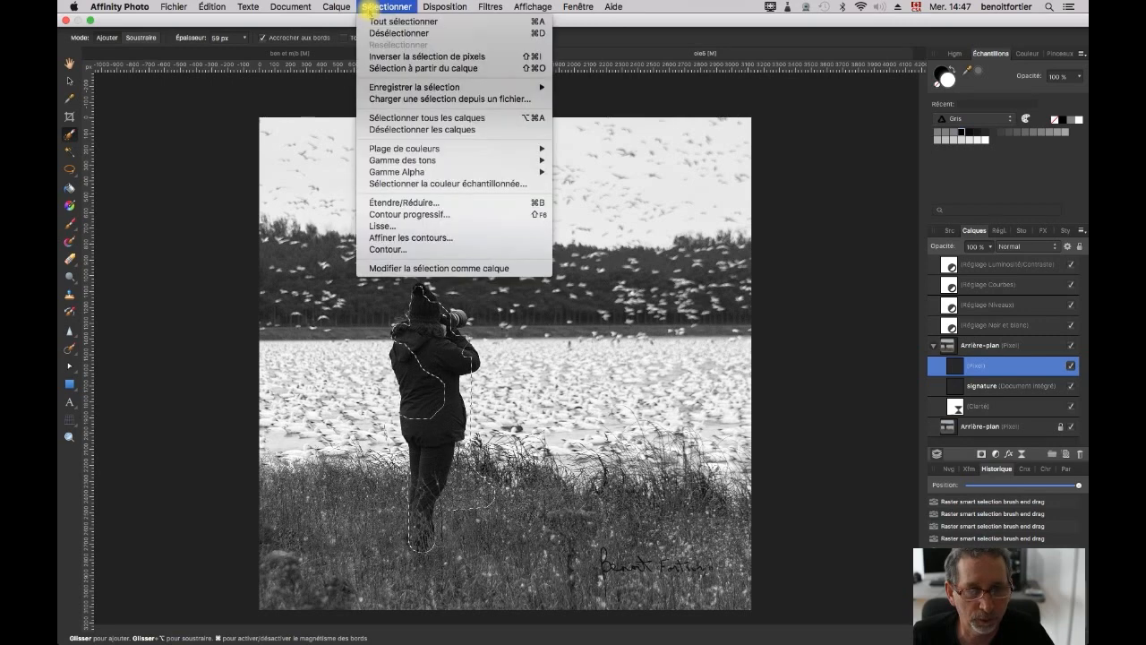
left_click(385, 33)
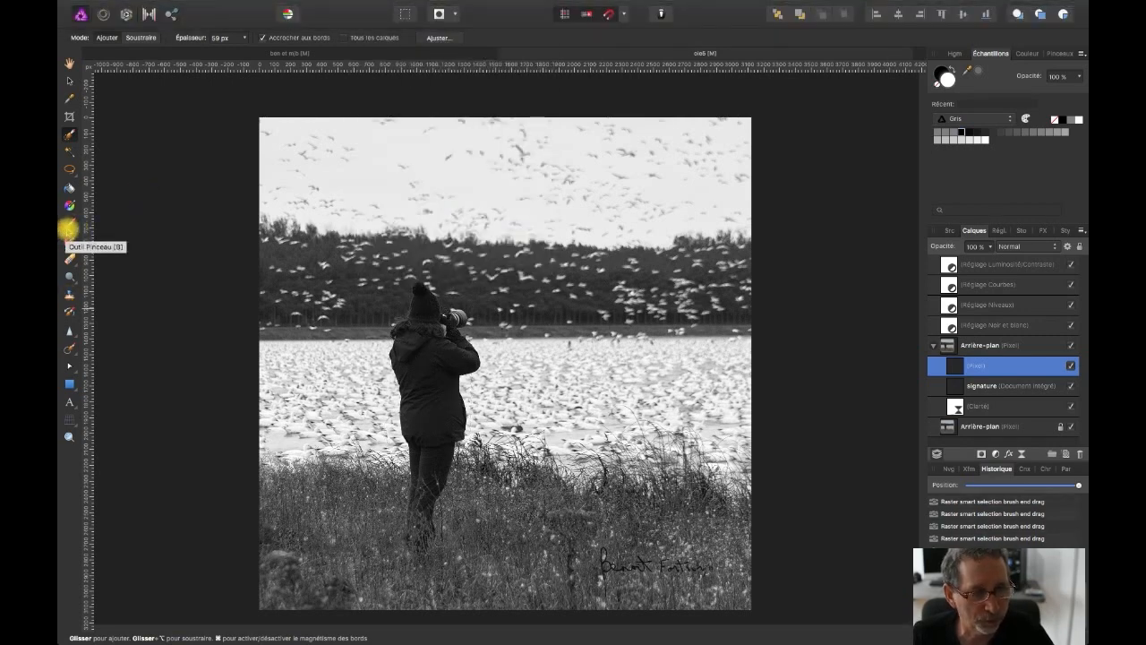
Step: With the Paint Brush, sample colours from the water and treeline, ending on a light grey from the bird-covered water
left_click(69, 227)
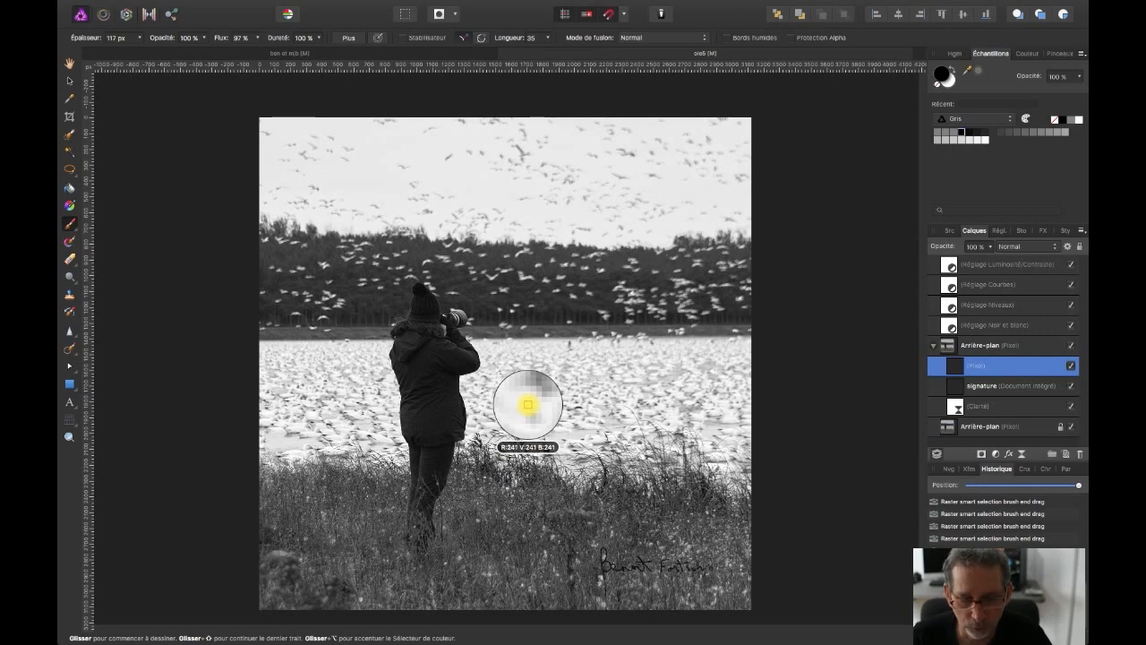
left_click_drag(529, 394, 557, 330)
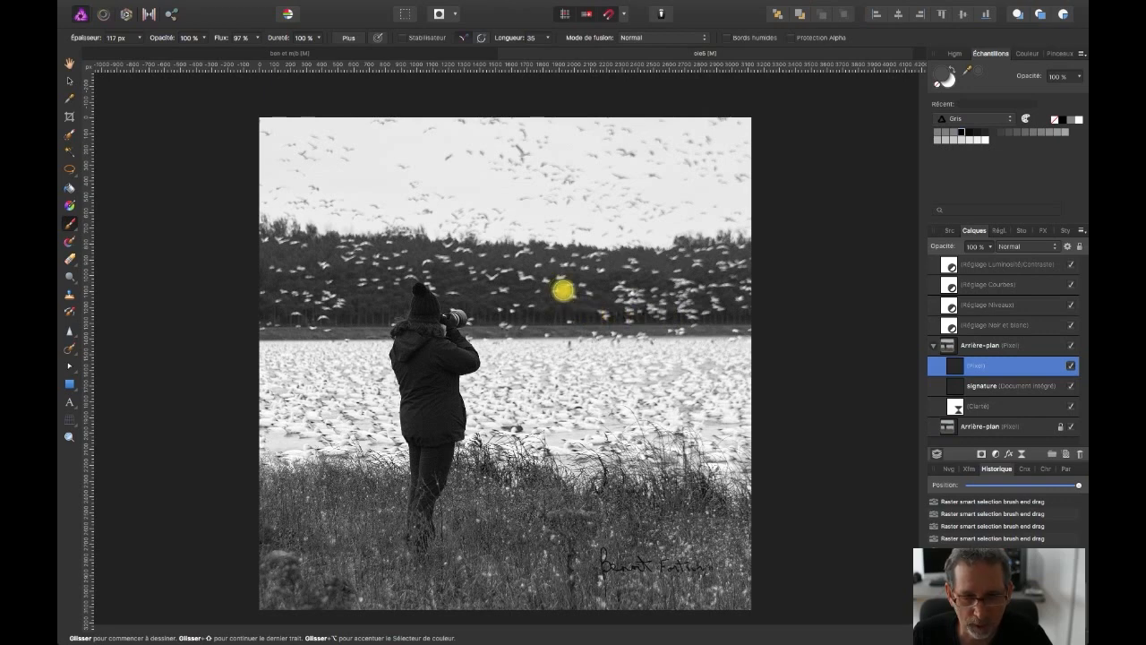
left_click(542, 293, "alt")
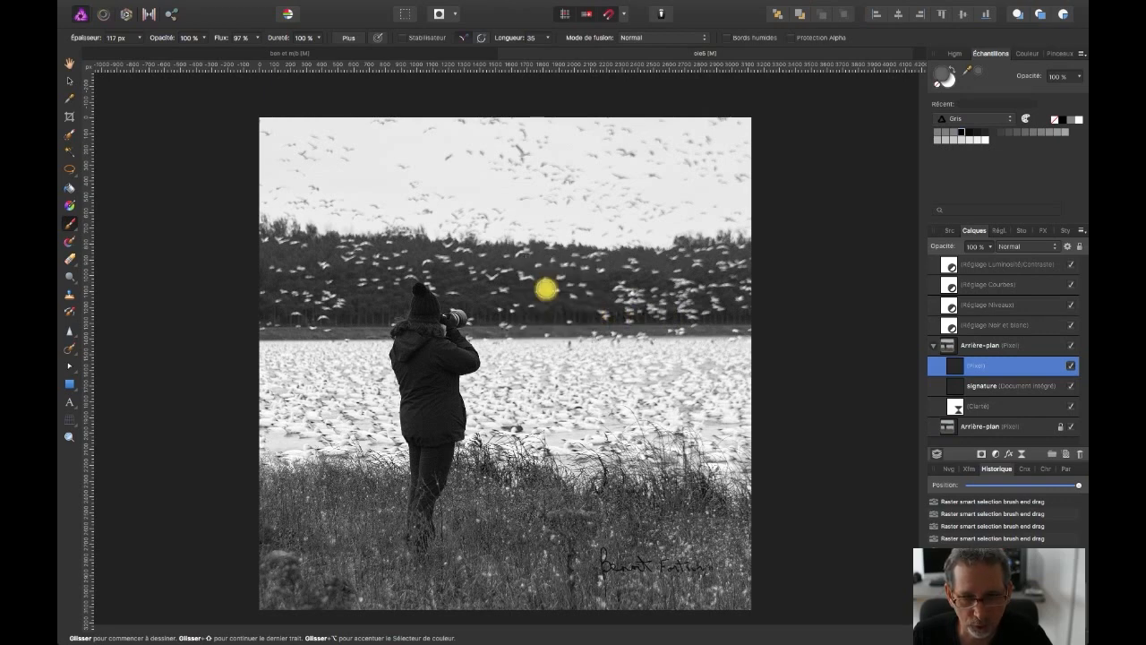
left_click_drag(541, 288, 324, 389)
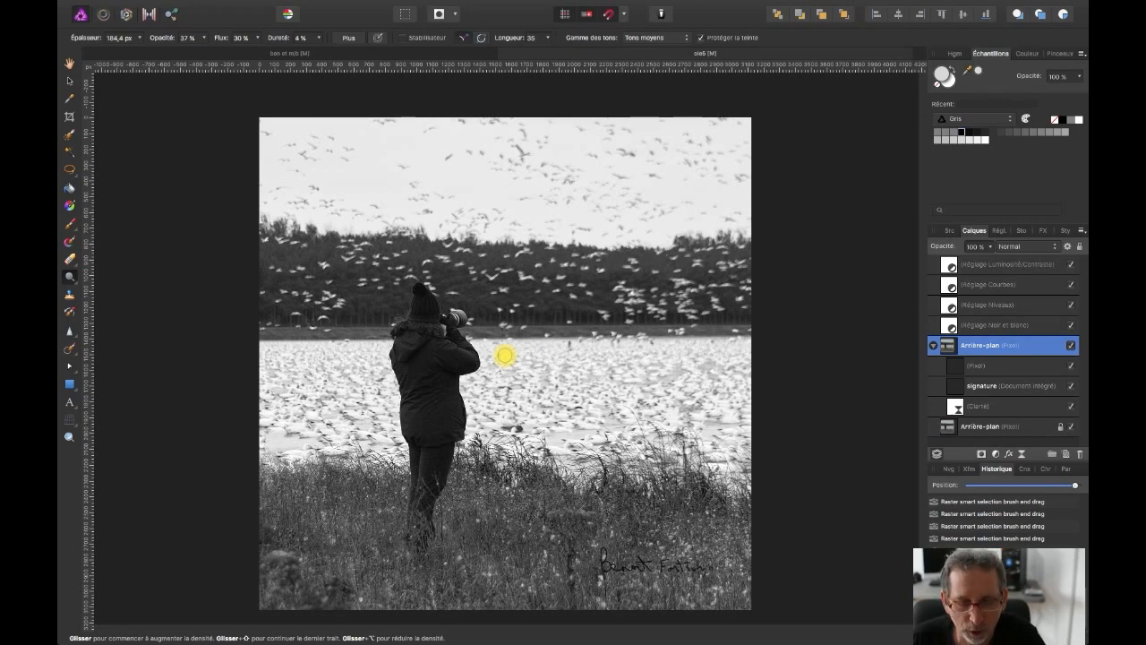
Step: Resize the Densité - brush to about 100 px with 9% hardness and brush the photographer's jacket on the Arrière-plan layer
mouse_move(505, 356)
left_mouse_down()
mouse_move(559, 371)
mouse_move(503, 381)
left_mouse_up()
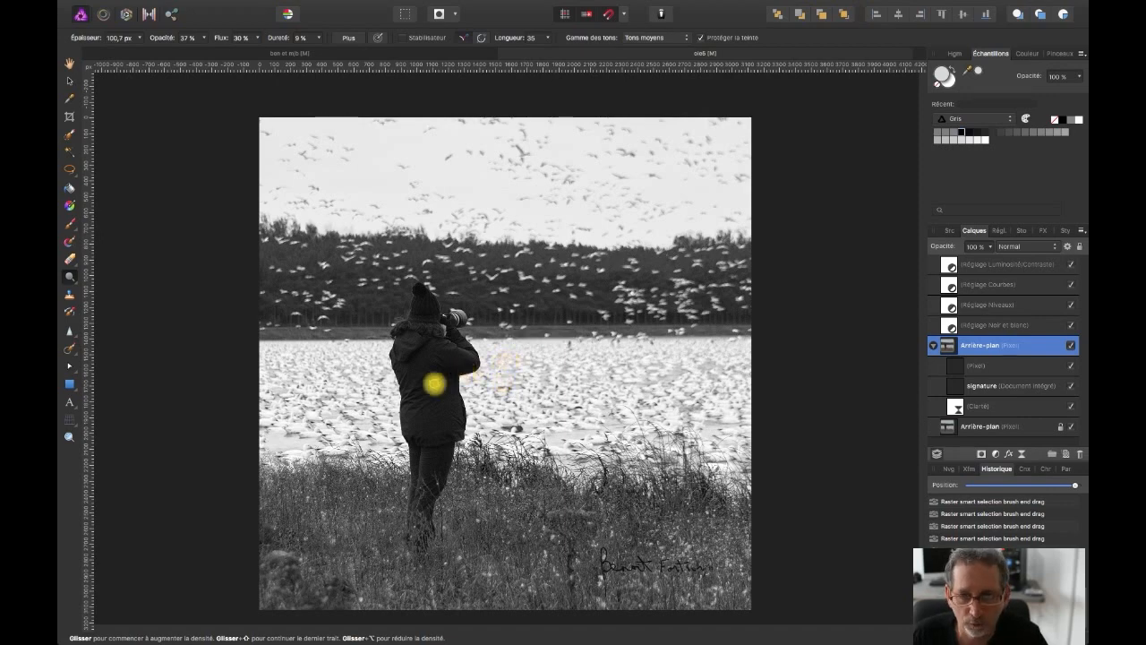
mouse_move(427, 358)
left_mouse_down()
mouse_move(430, 403)
mouse_move(430, 361)
left_mouse_up()
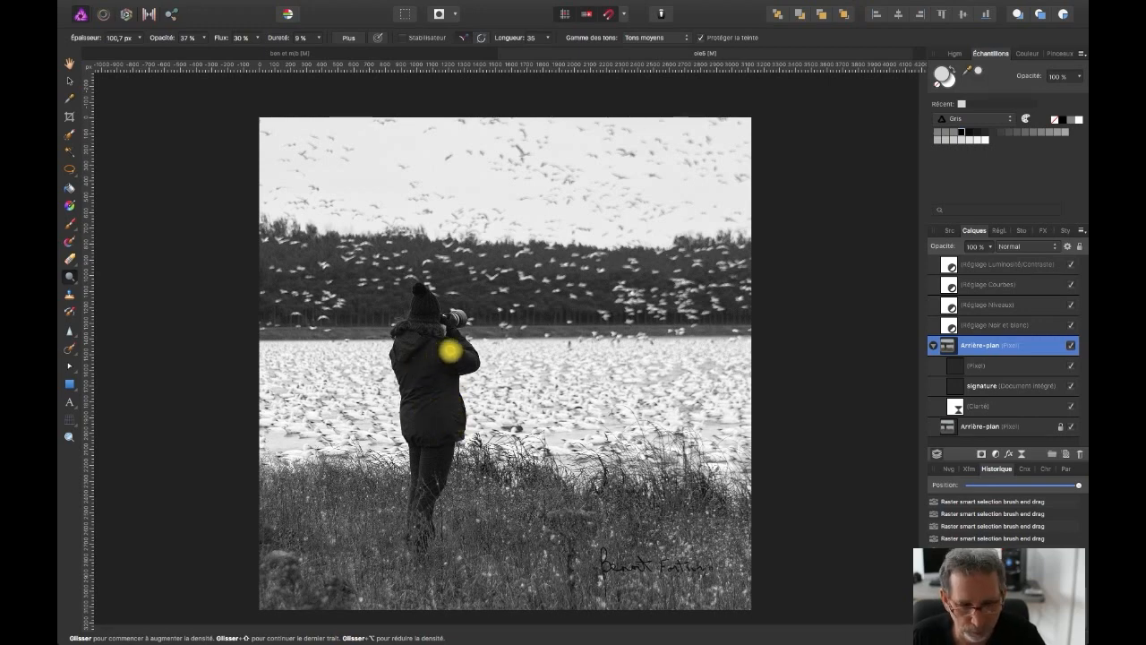
mouse_move(440, 362)
left_mouse_down()
mouse_move(453, 371)
mouse_move(438, 366)
left_mouse_up()
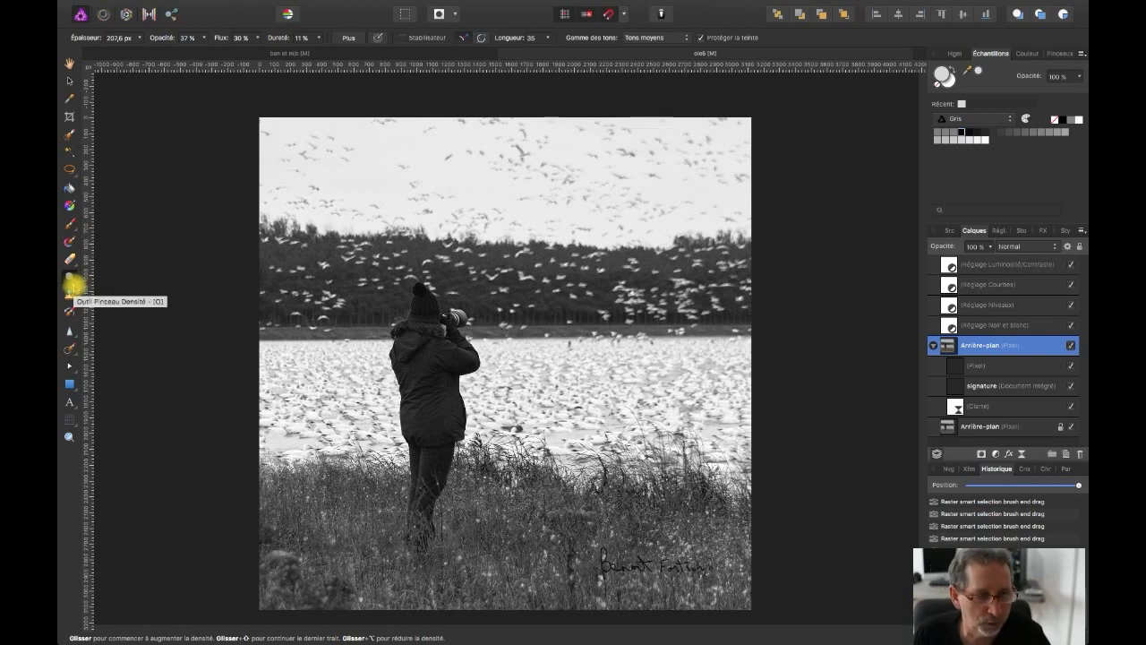
Step: Choose the Densité + brush, apply it to the photographer's jacket and clear any active selection
left_click(76, 286)
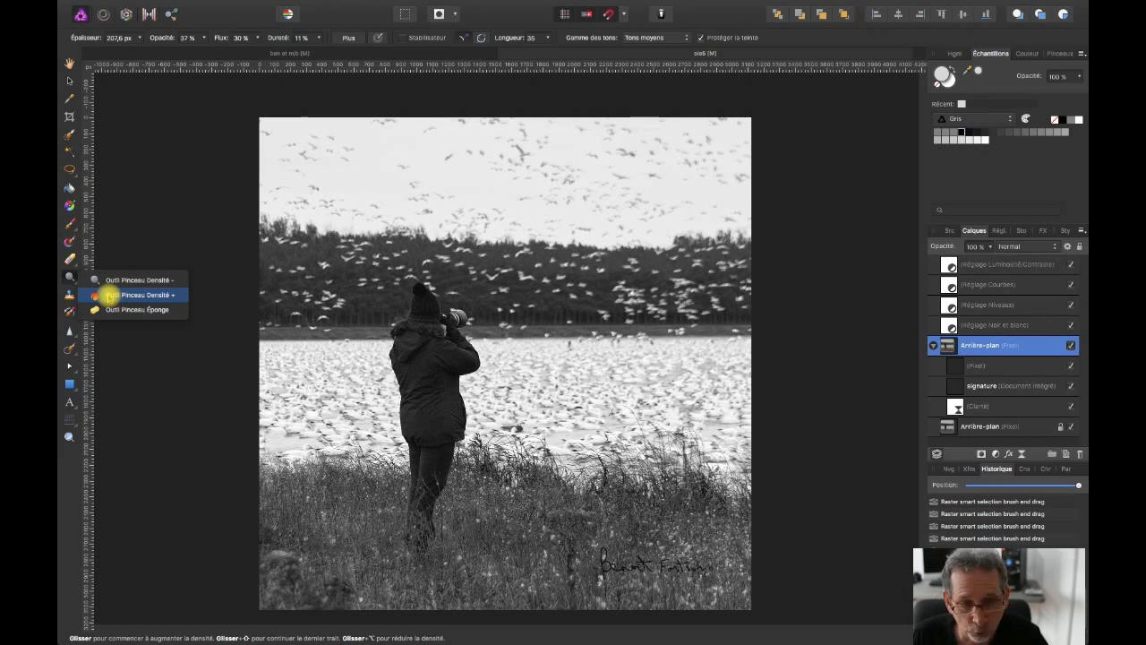
left_click(109, 295)
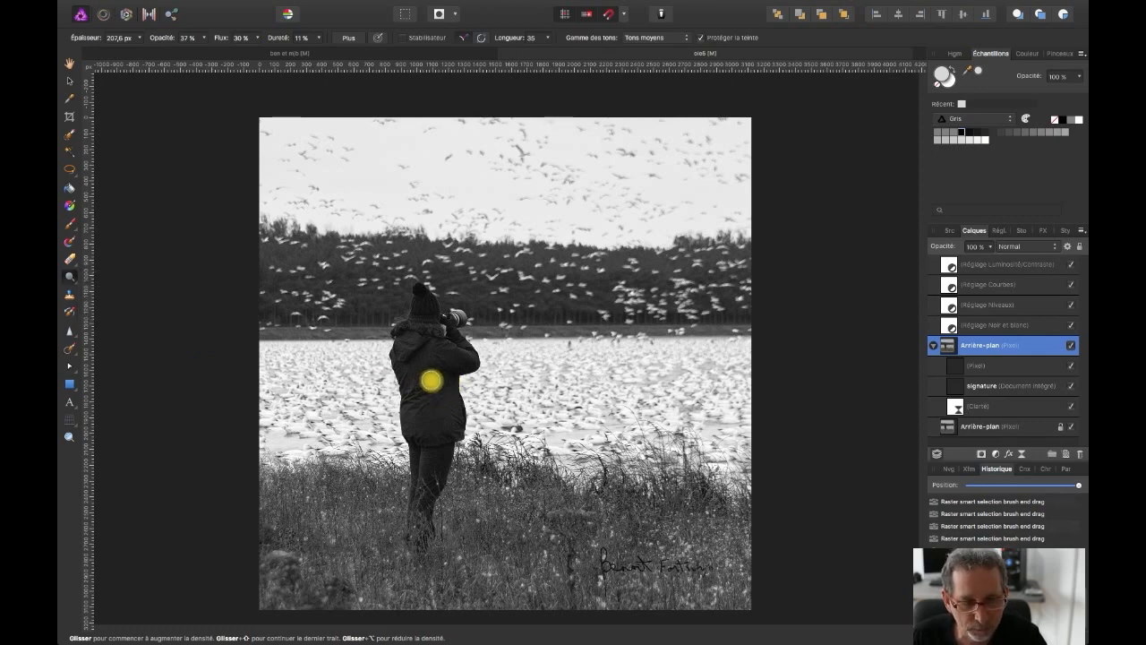
left_click(427, 358)
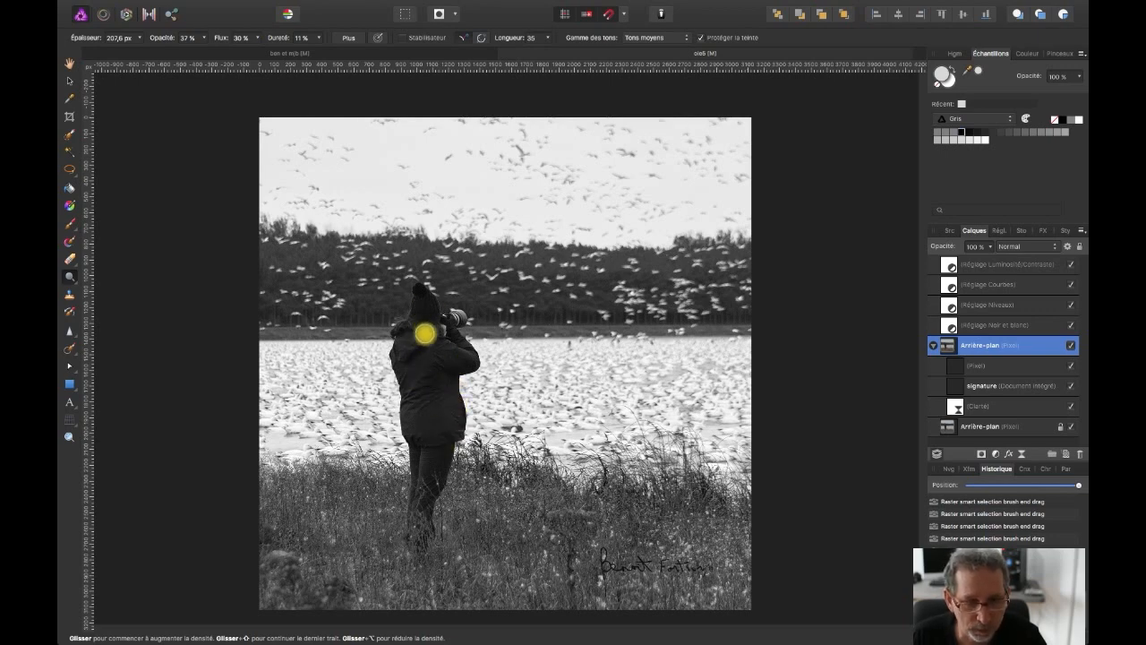
key("super+d")
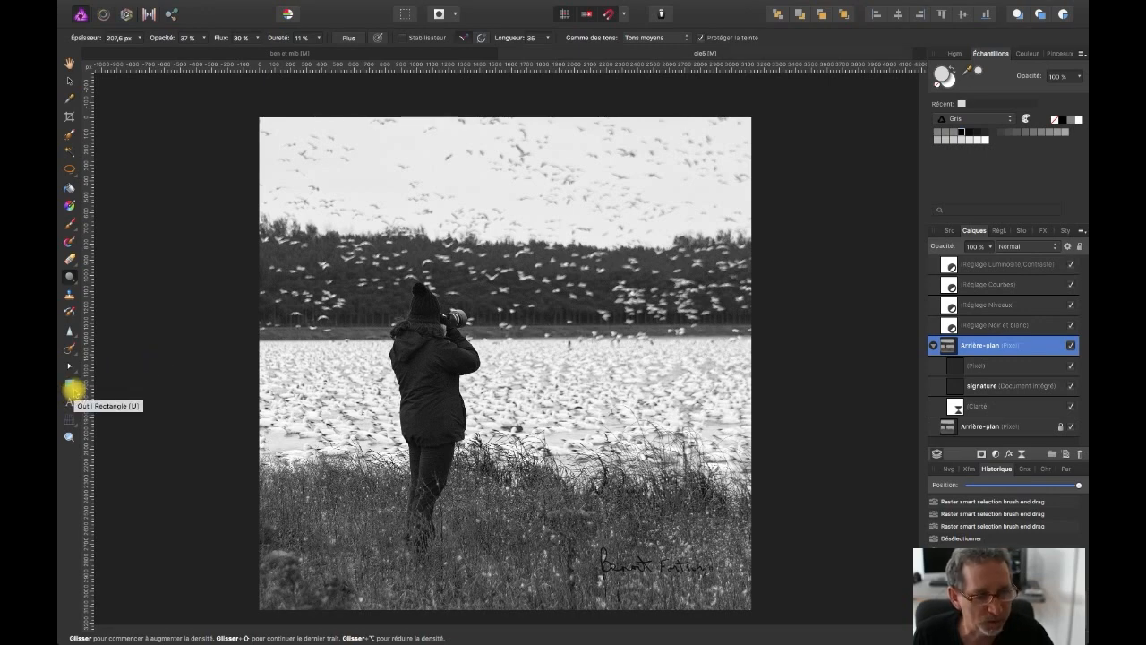
Step: Draw an unconstrained rectangle from the sky to the water with the Rectangle tool and undo it
left_click(72, 386)
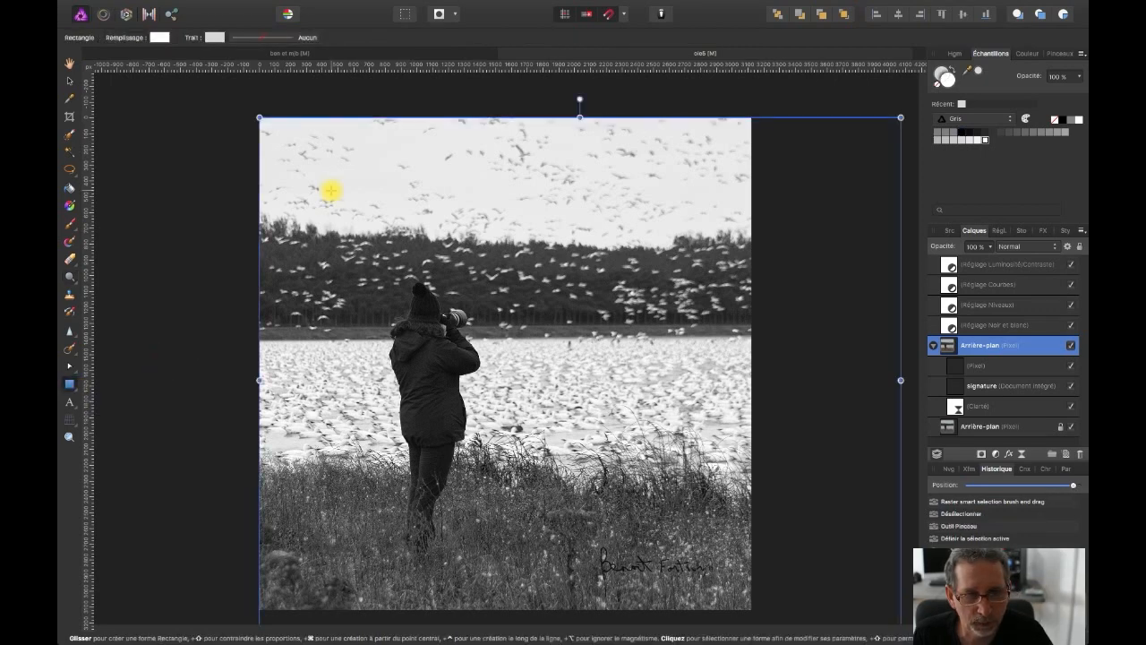
left_click_drag(331, 189, 567, 400)
key("super+z")
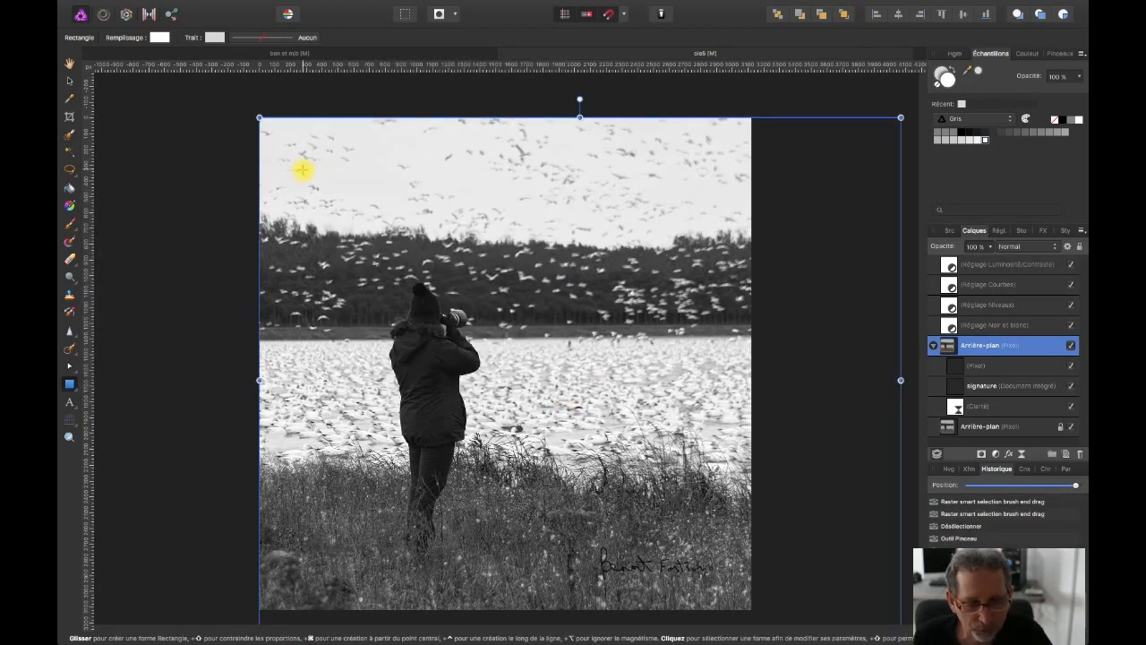
Step: Draw a white square with constrained proportions over the sky and the photographer's upper body, and undo it
key("shift")
left_click_drag(310, 189, 462, 409)
mouse_move(462, 409)
left_mouse_down()
mouse_move(642, 435)
mouse_move(729, 476)
mouse_move(744, 496)
mouse_move(546, 387)
left_mouse_up()
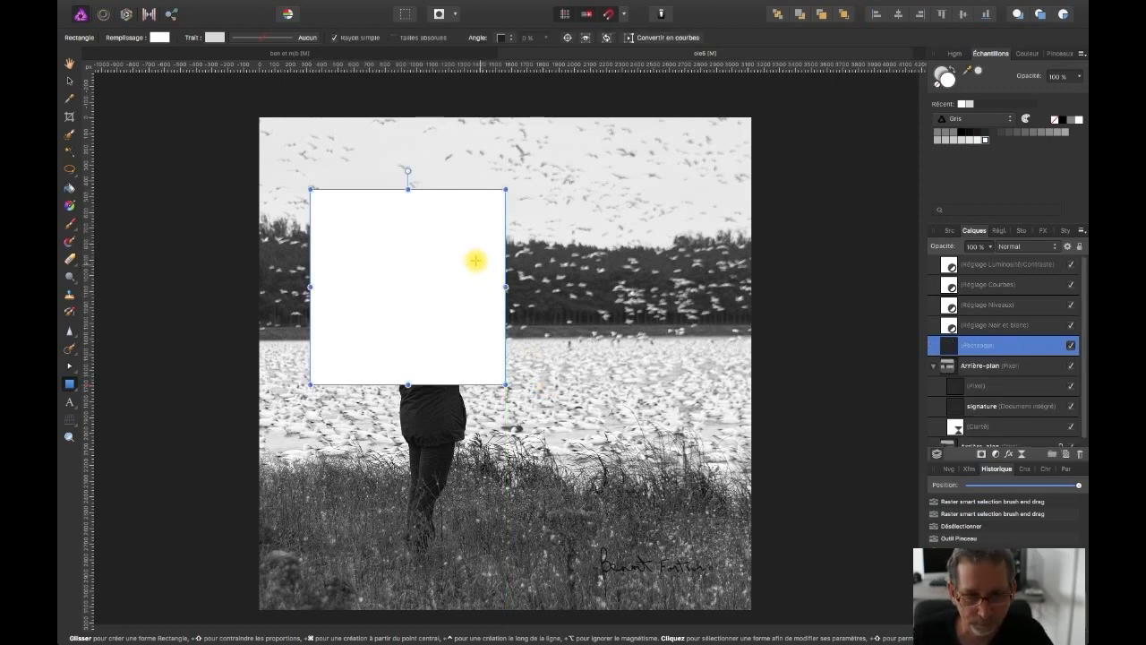
key("super+z")
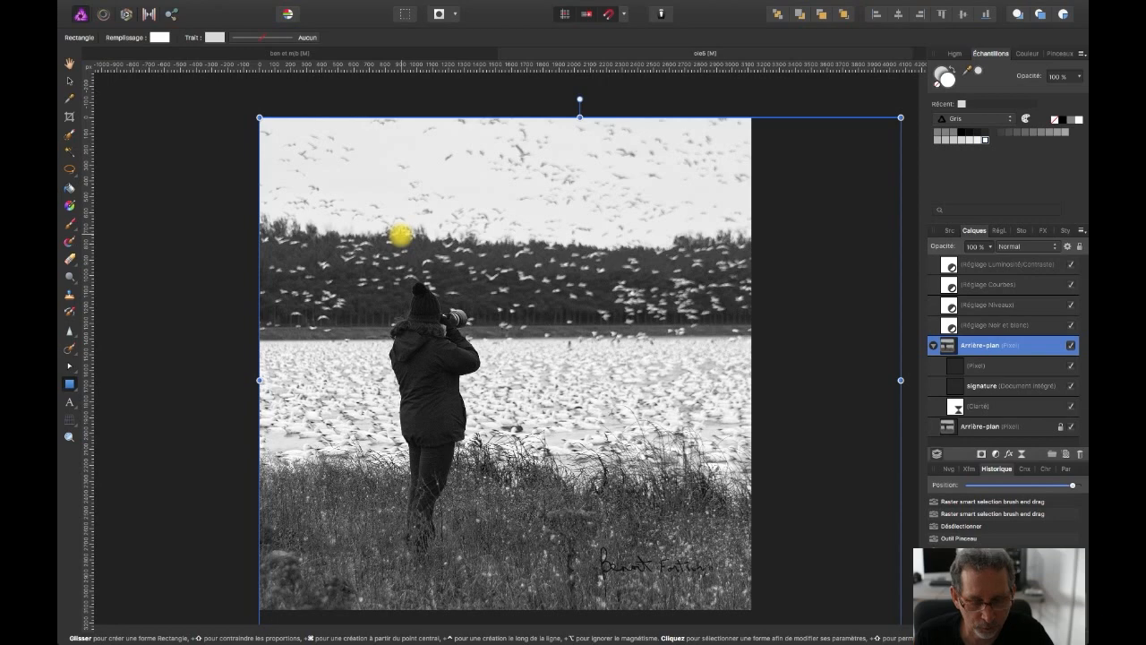
Step: Draw a rectangle outward from its centre point just above the treeline
key("super")
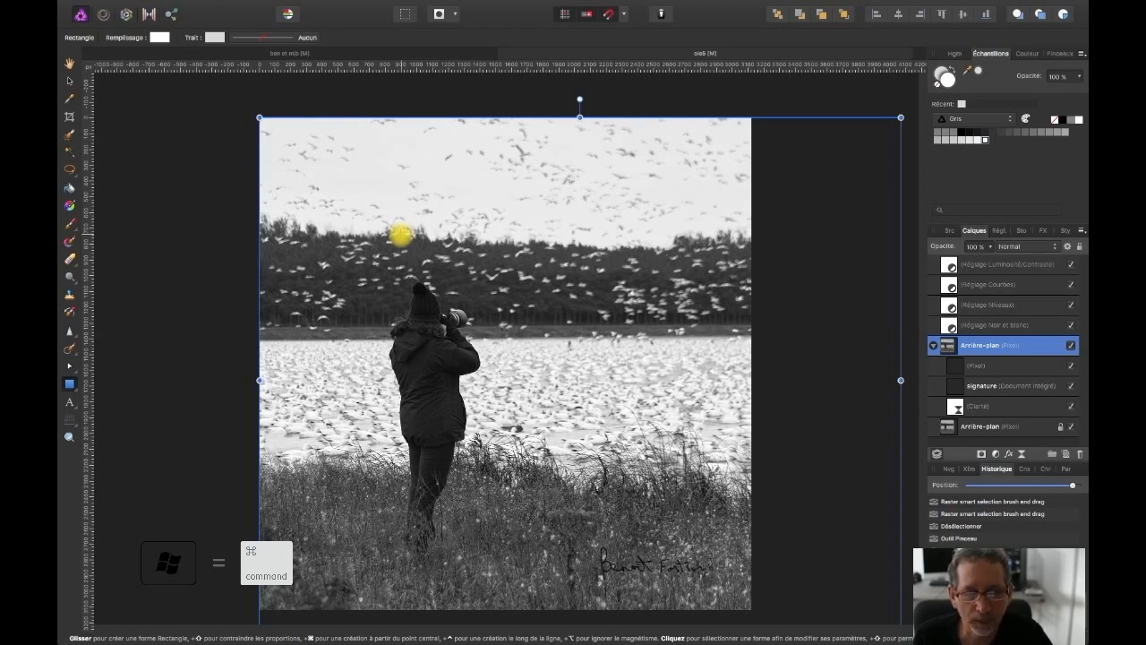
left_click(393, 219)
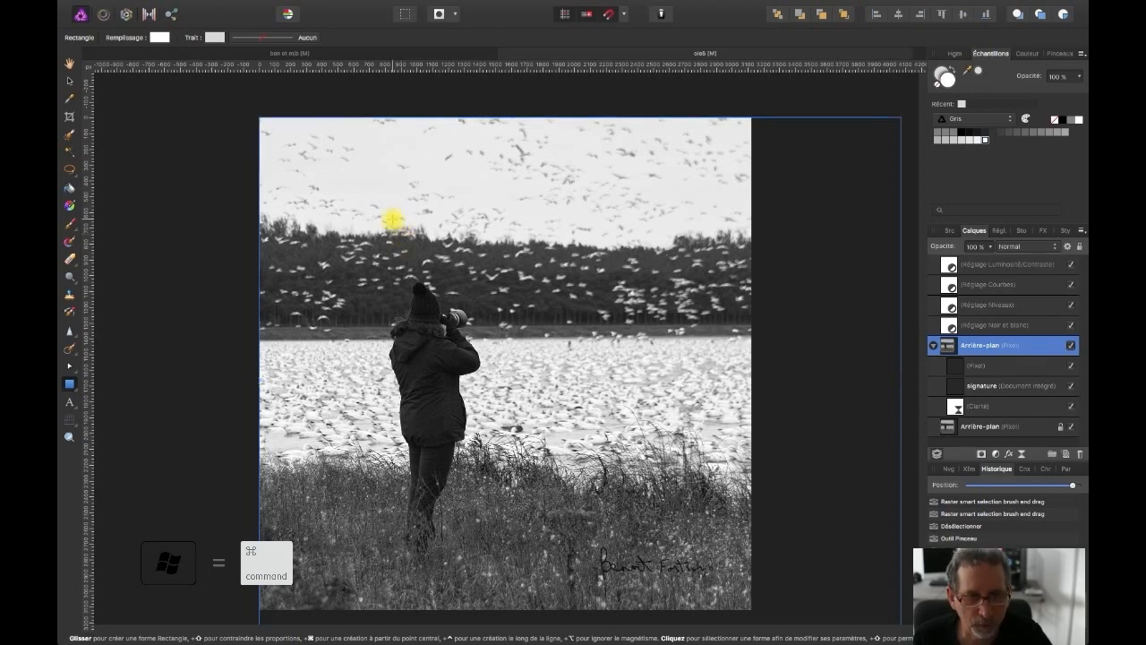
mouse_move(393, 219)
left_mouse_down()
mouse_move(489, 313)
mouse_move(447, 327)
mouse_move(446, 290)
mouse_move(446, 325)
mouse_move(447, 313)
left_mouse_up()
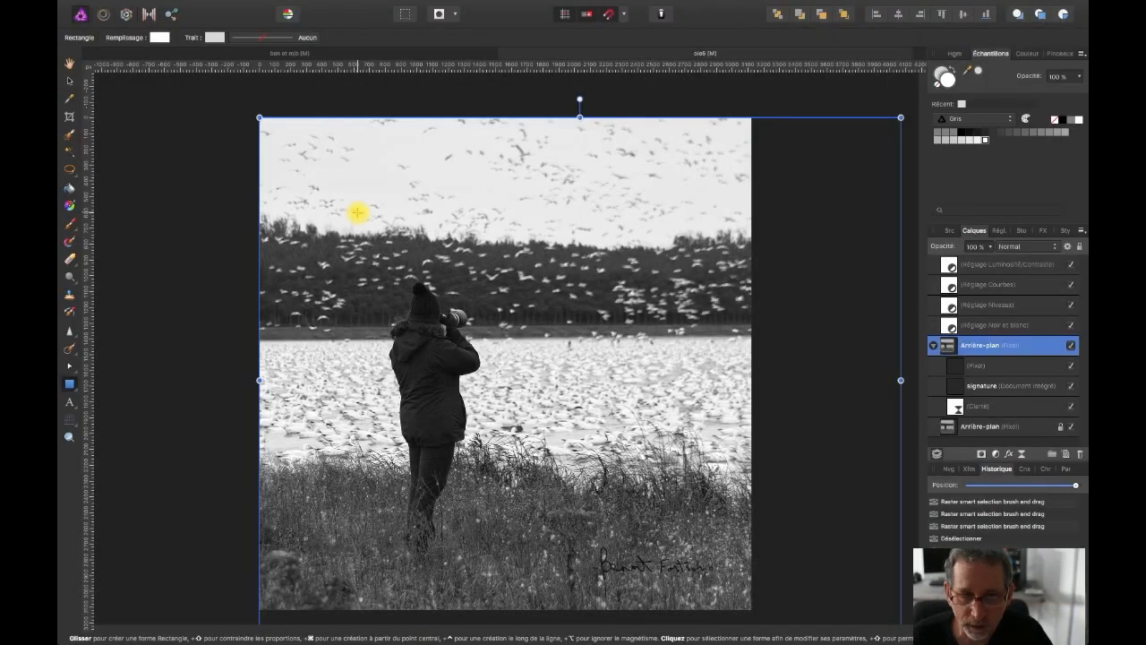
Step: Draw a tilted white square over the photographer's upper body, rotating it while setting its size
key("ctrl+alt")
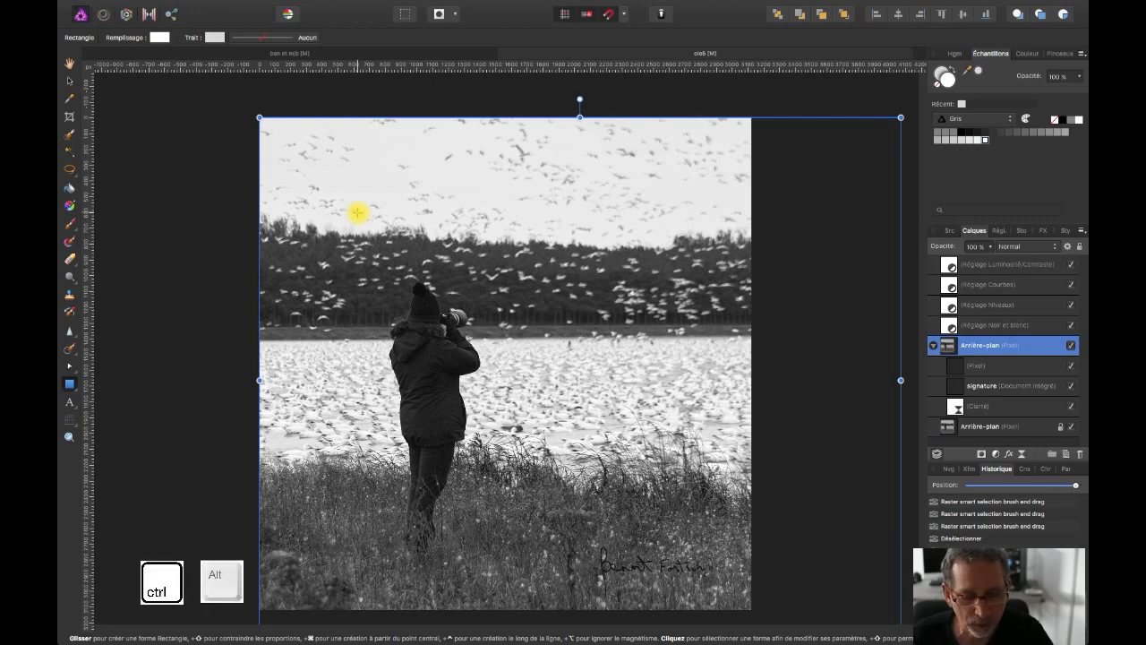
left_click_drag(357, 212, 515, 319)
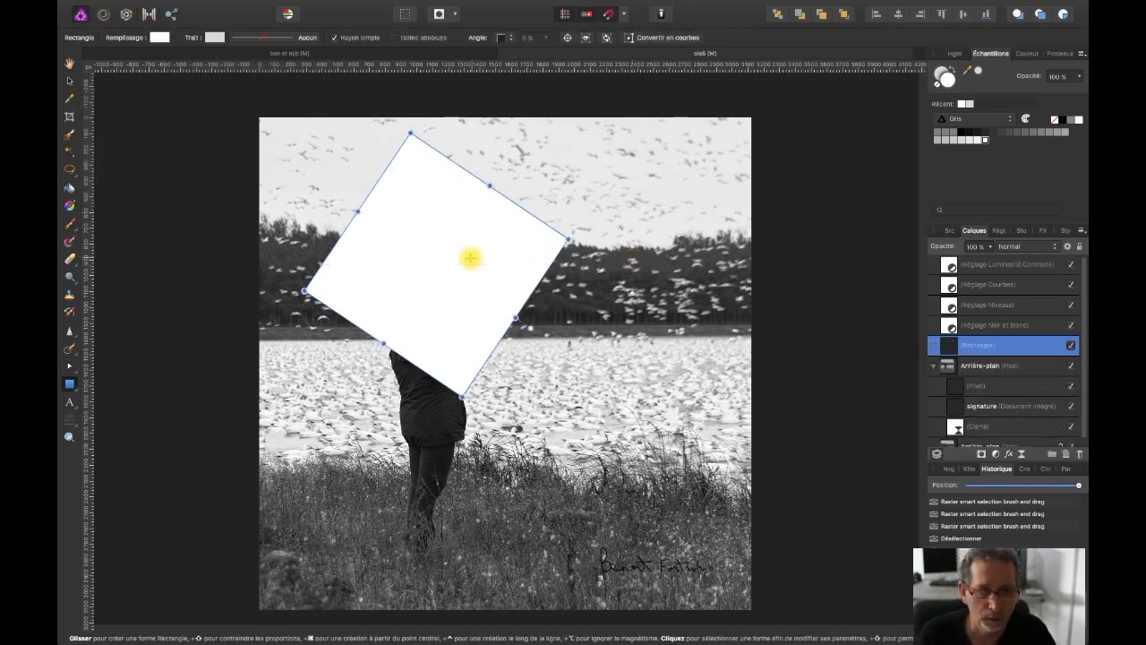
Step: Move the tilted white square to the horizontal centre of the photo and select the upper Arrière-plan layer
left_click(69, 64)
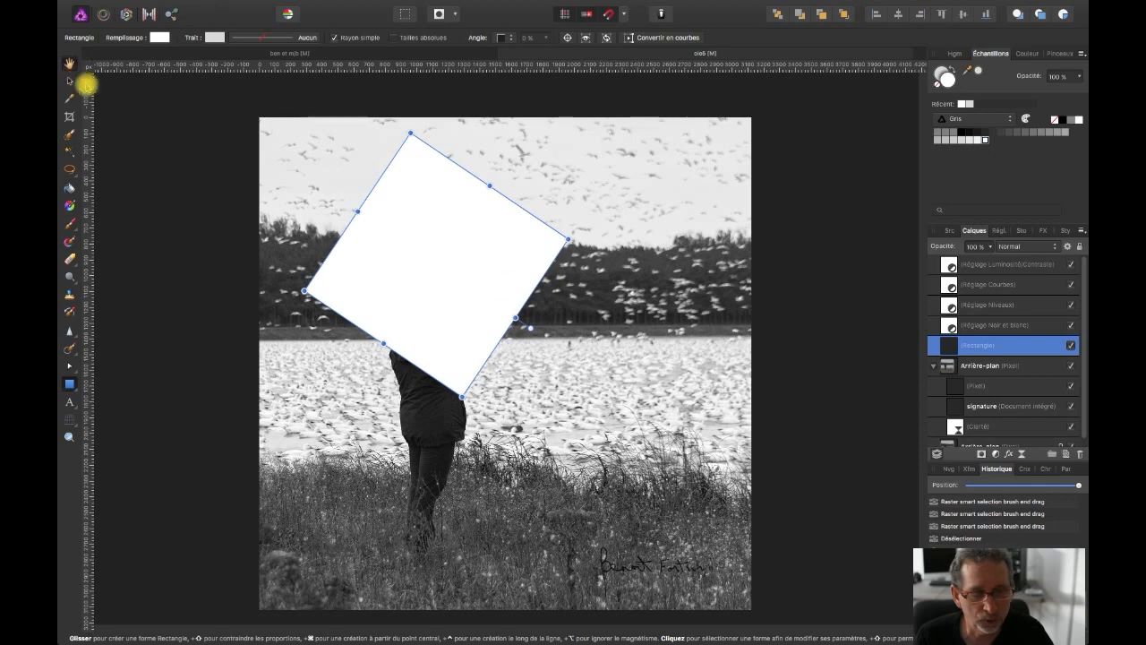
mouse_move(453, 259)
left_mouse_down()
mouse_move(484, 283)
mouse_move(453, 242)
left_mouse_up()
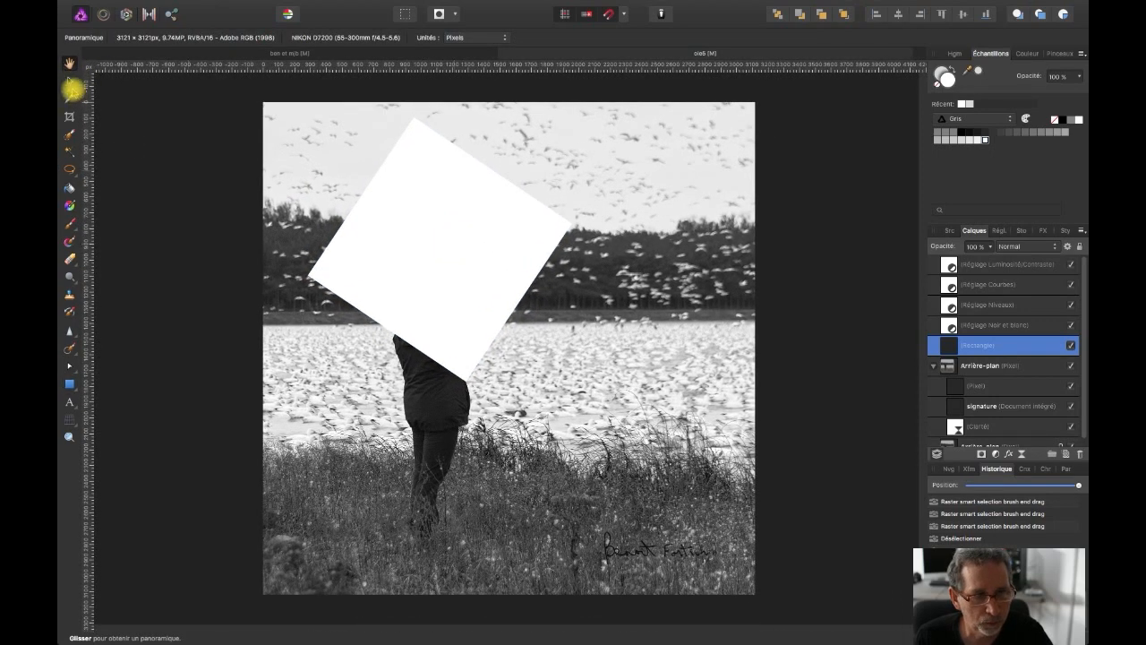
key("v")
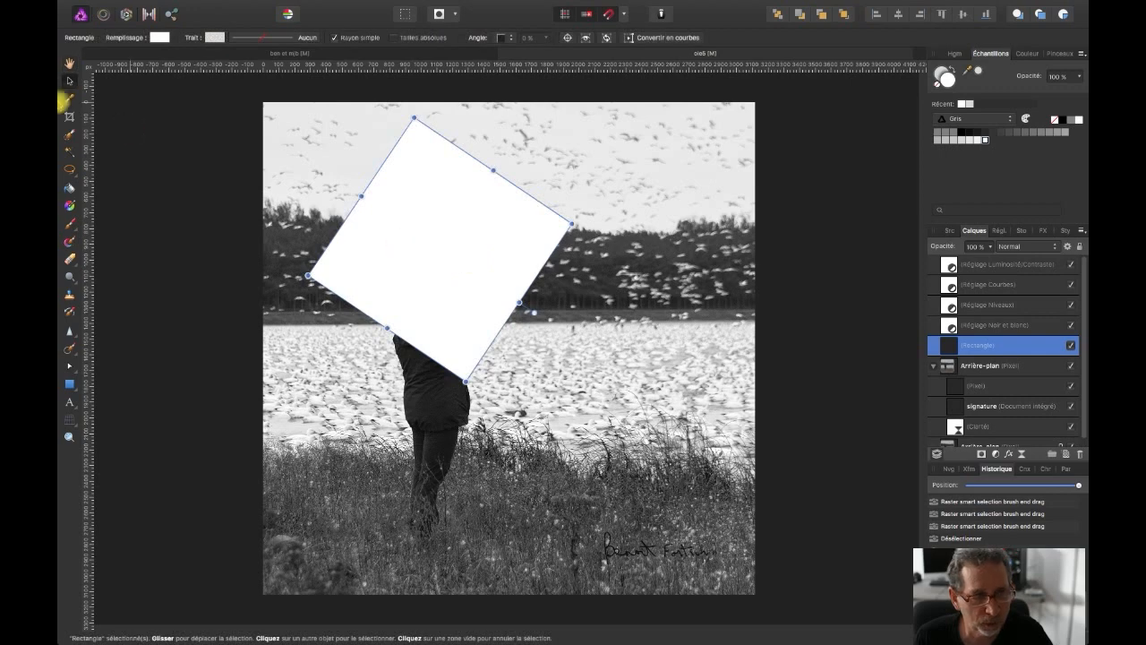
left_click_drag(439, 268, 493, 327)
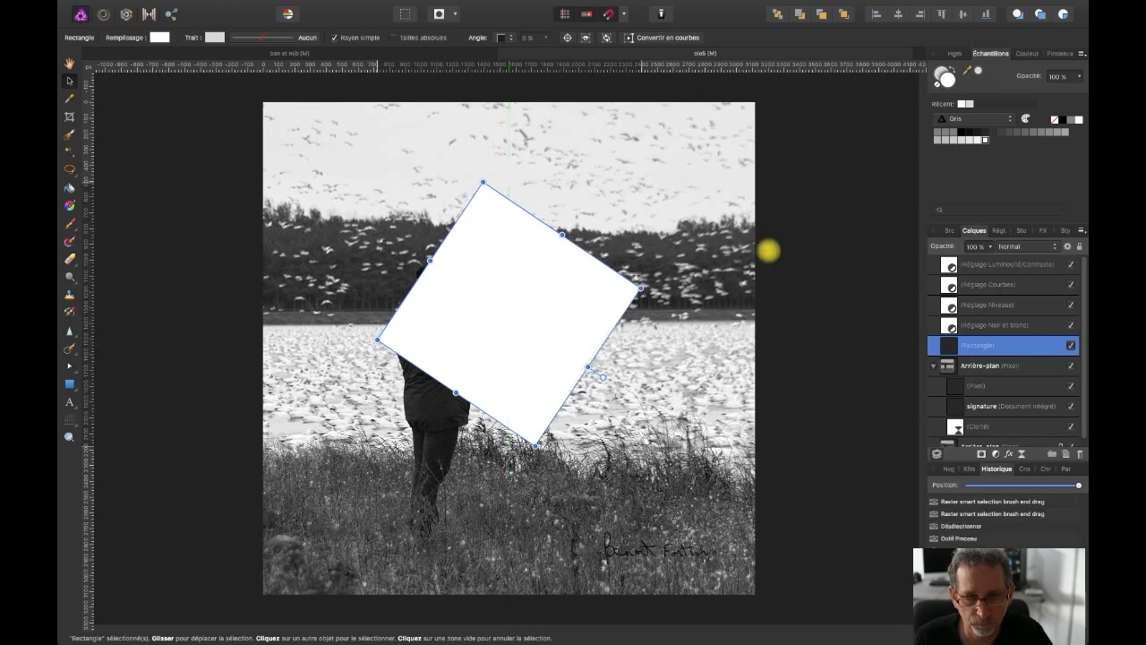
left_click(848, 243)
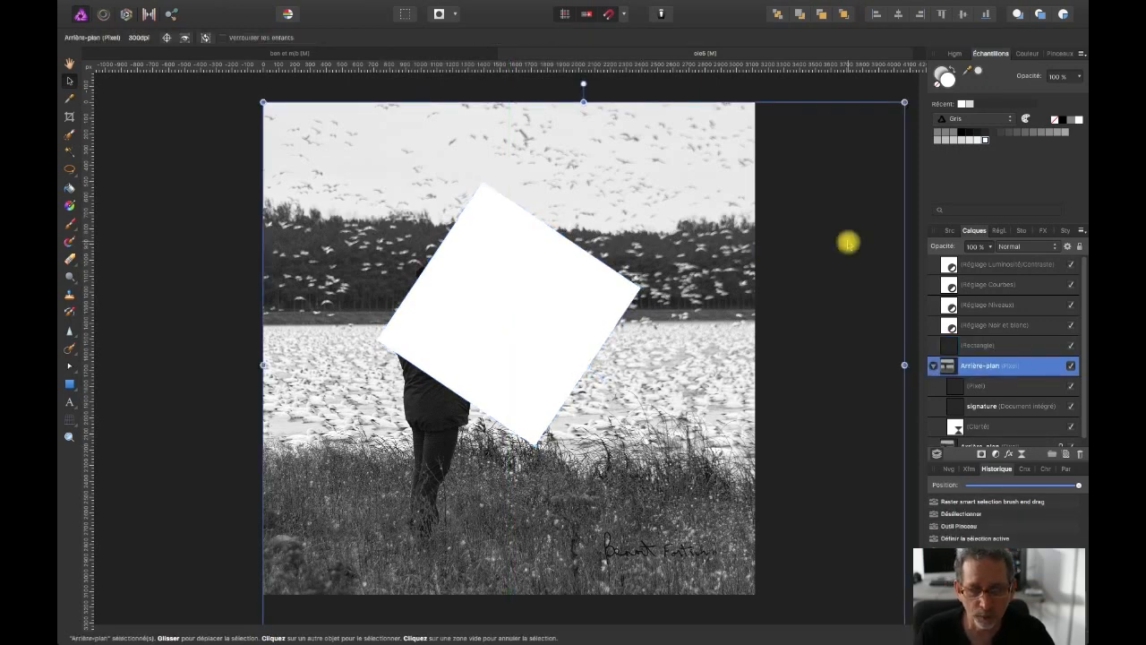